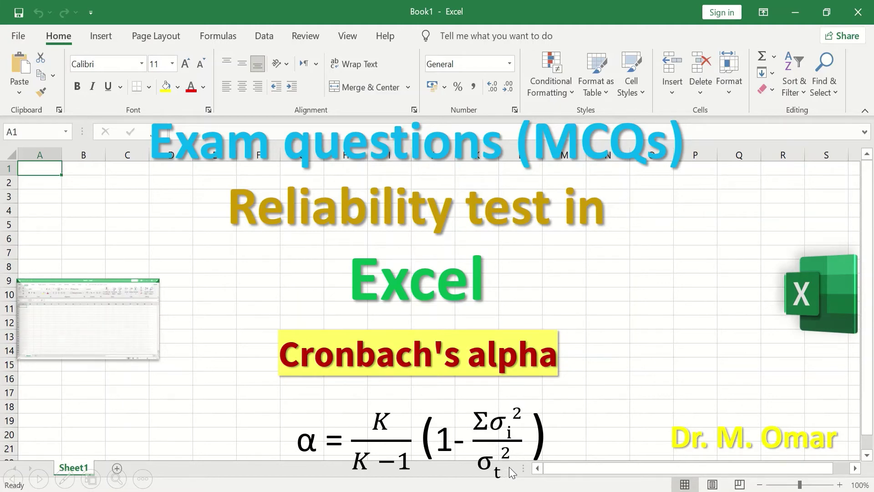
# - Leave the slide show and switch to the Reliability test.xlsx workbook in Excel
pyautogui.press('Escape')
pyautogui.click(564, 479)
pyautogui.moveTo(564, 480)
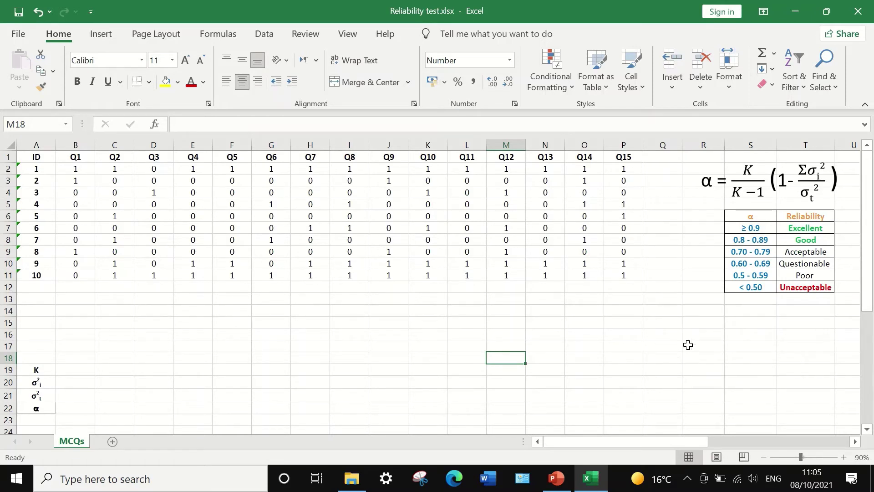
# - Enter the column header "Total score" in cell Q1, beside the Q15 header
pyautogui.click(662, 160)
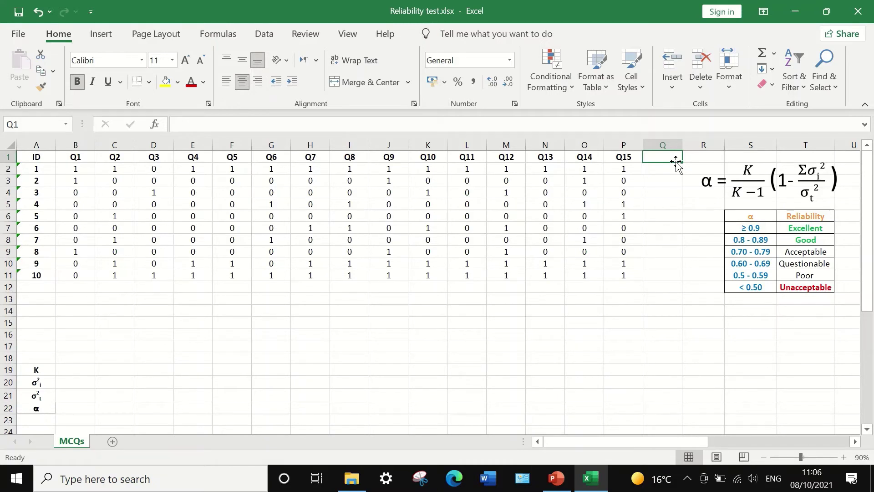
pyautogui.write('To')
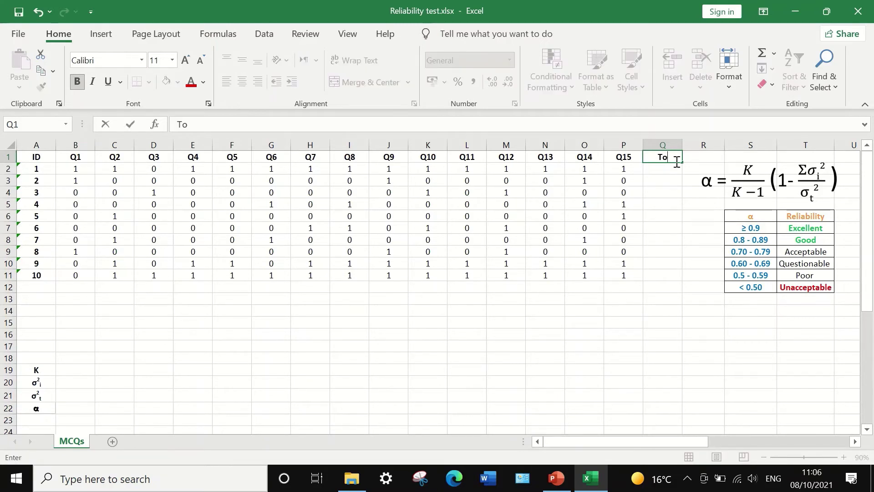
pyautogui.write('tal score')
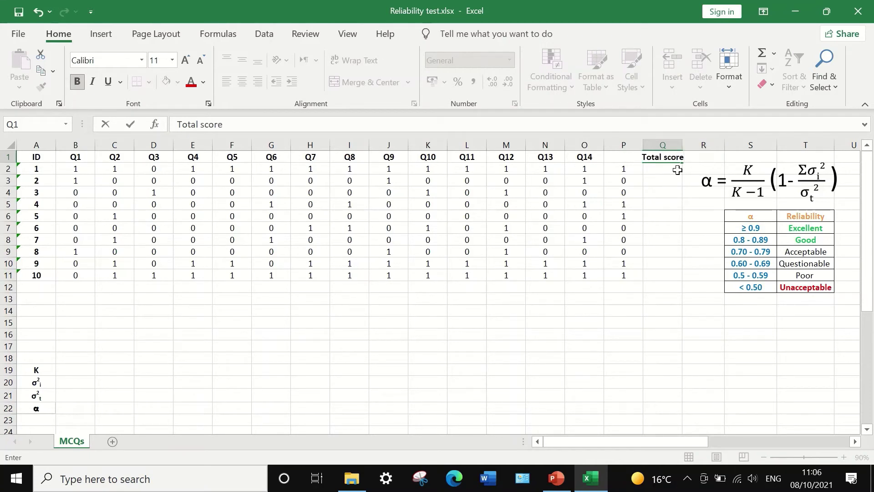
# - Calculate the first respondent's total in Q2 with =SUM(B2:P2) and fill the formula down to Q11
pyautogui.click(663, 174)
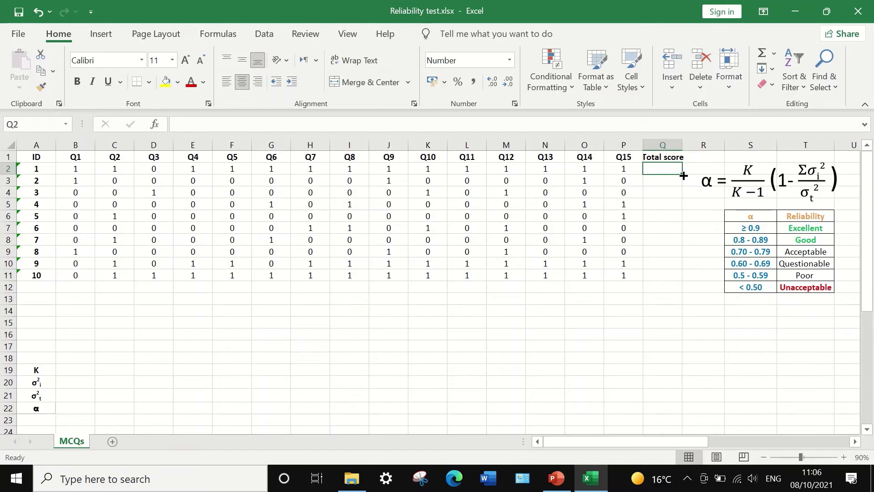
pyautogui.click(774, 55)
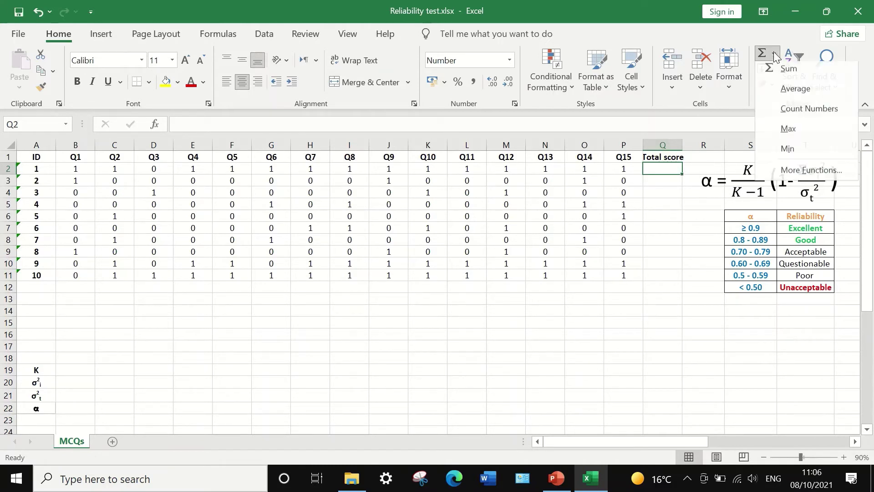
pyautogui.click(782, 75)
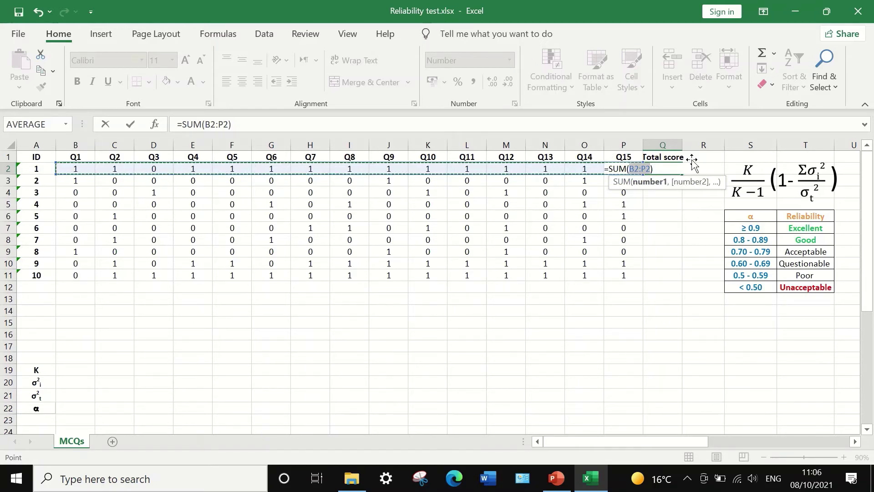
pyautogui.press('Return')
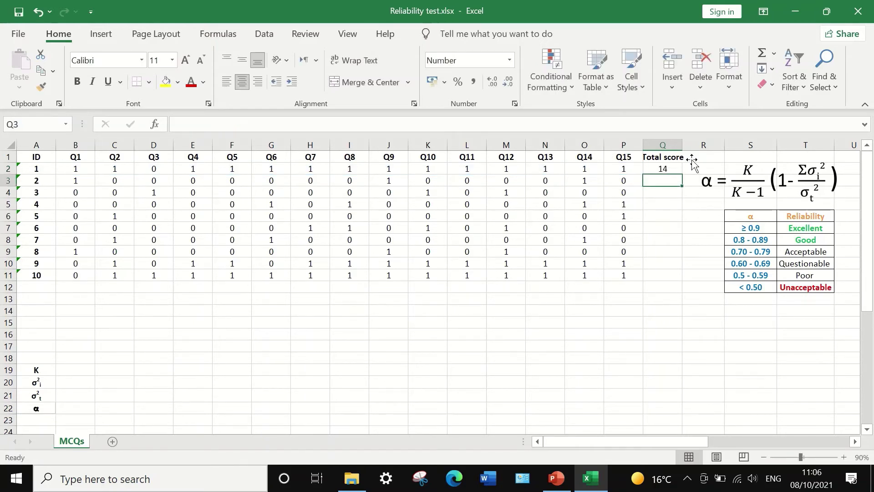
pyautogui.click(664, 166)
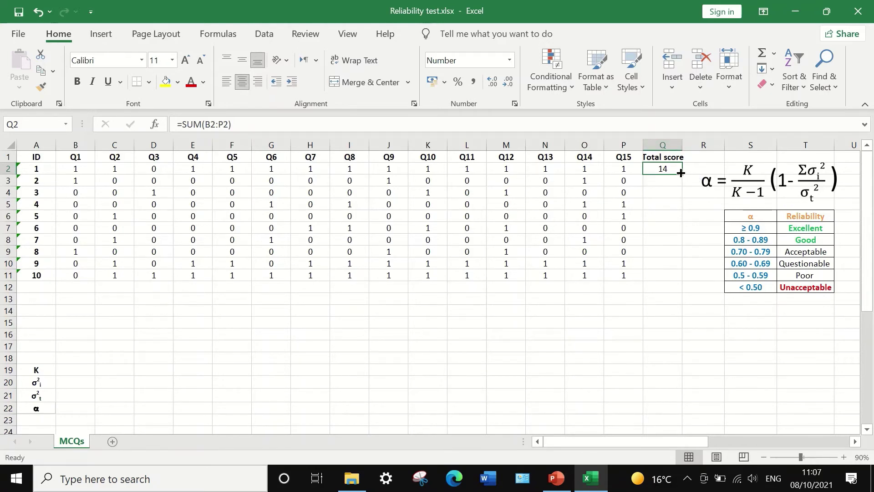
pyautogui.moveTo(682, 173); pyautogui.dragTo(681, 281)
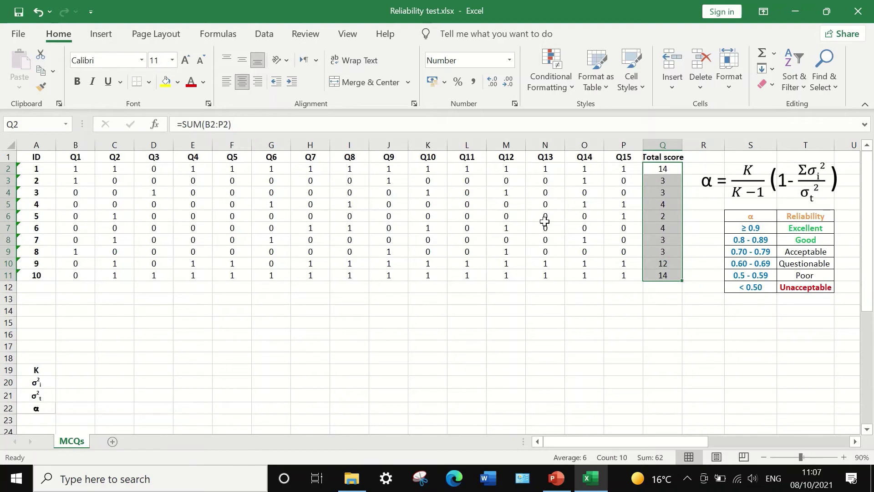
# - Calculate the population variance of the total scores in Q12 with VAR.P over Q2:Q11
pyautogui.moveTo(686, 289)
pyautogui.click(663, 288)
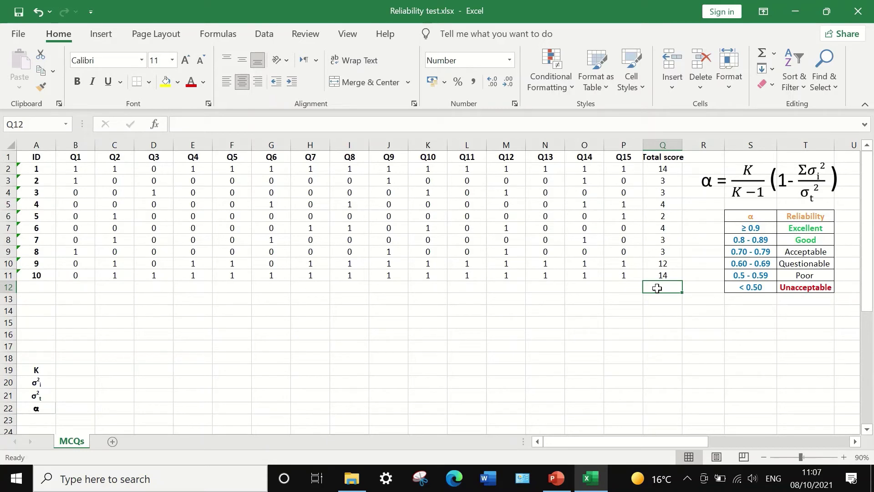
pyautogui.write('=')
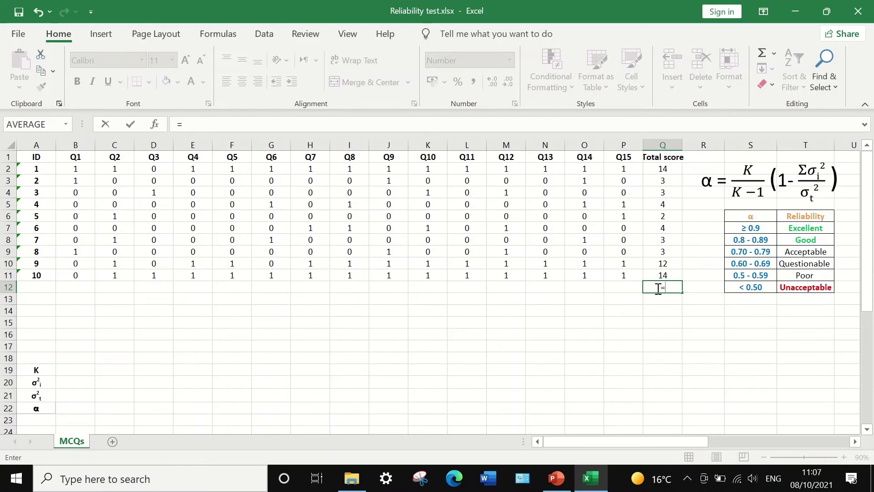
pyautogui.write('var')
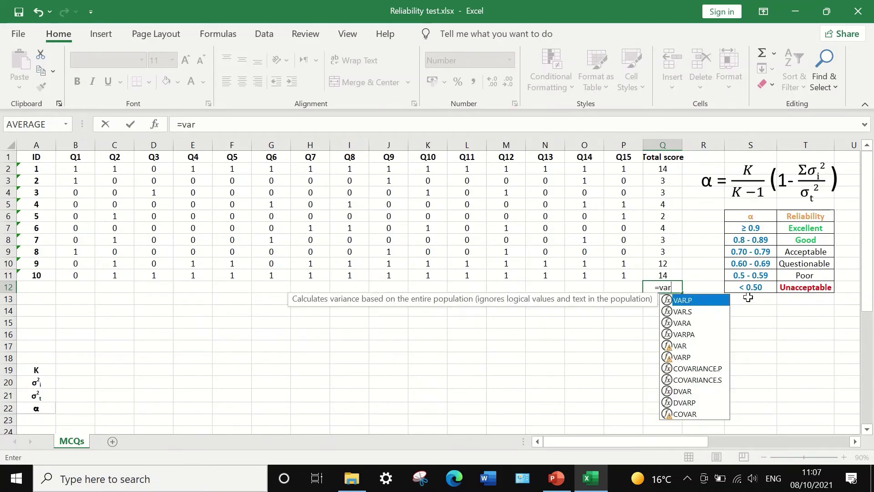
pyautogui.doubleClick(695, 300)
pyautogui.moveTo(662, 169); pyautogui.dragTo(666, 271)
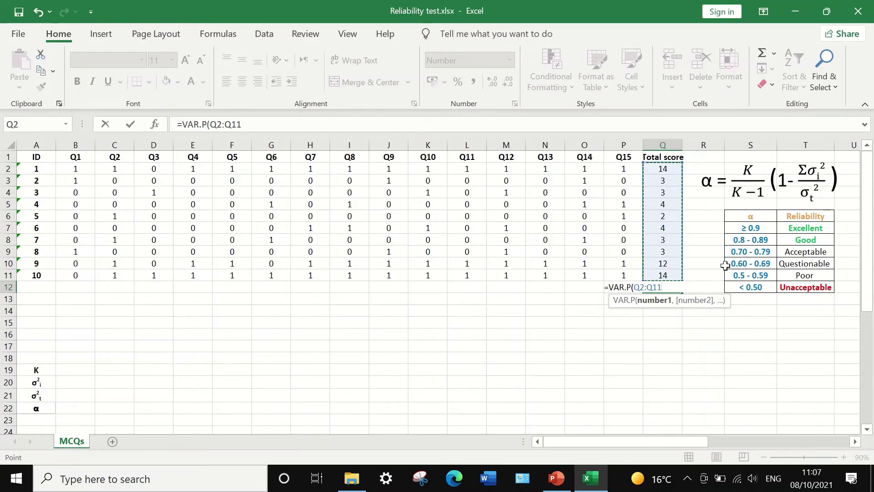
pyautogui.press('Return')
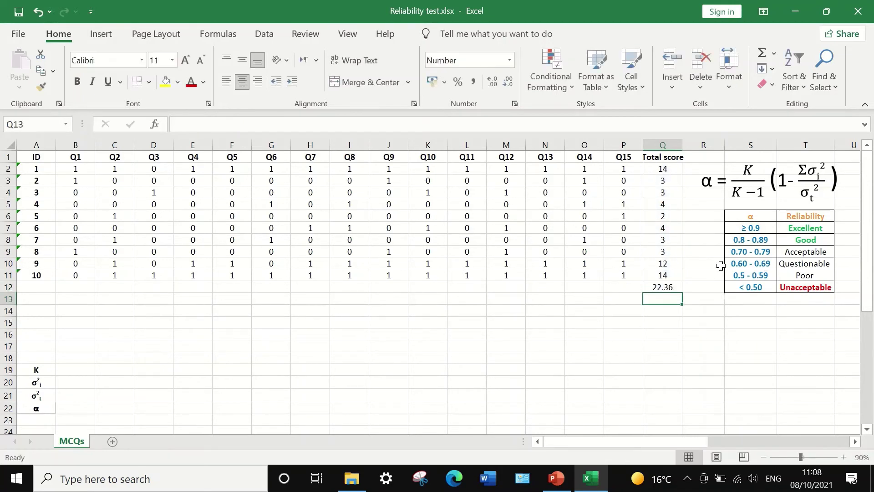
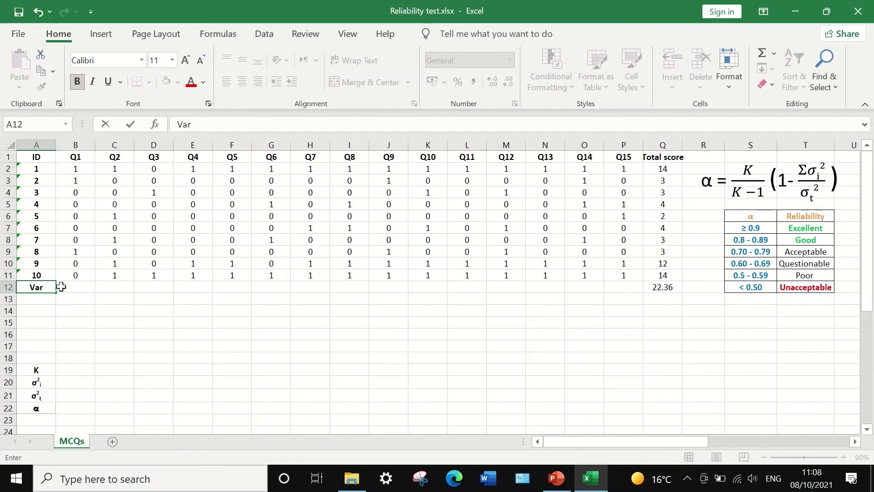
# - Calculate the Q1 item's variance in B12 with =VAR.P(B2:B11) and fill the formula across to P12
pyautogui.click(84, 288)
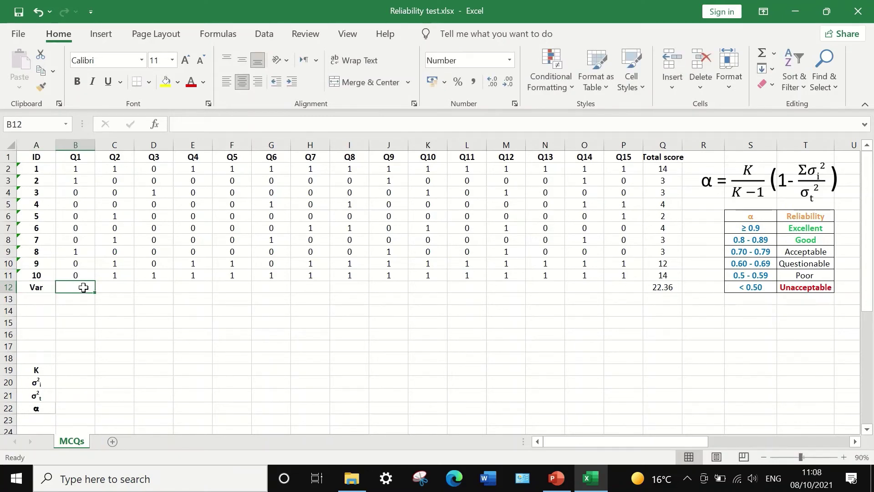
pyautogui.write('=')
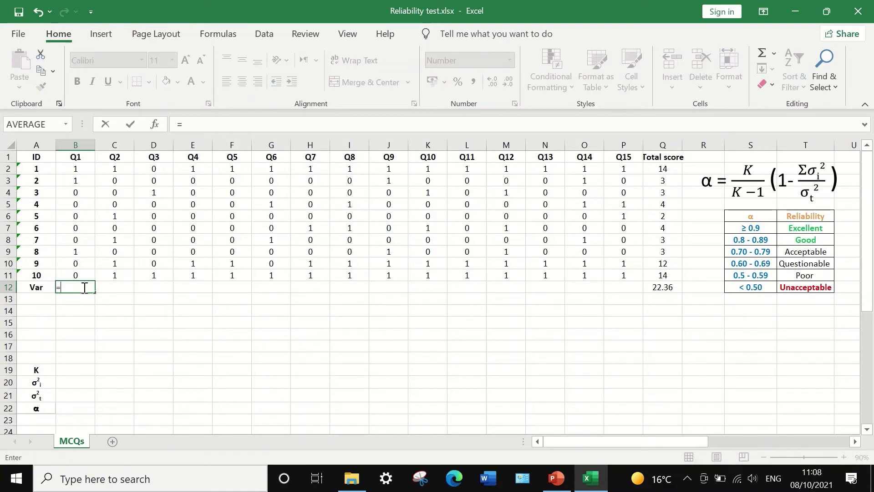
pyautogui.write('var')
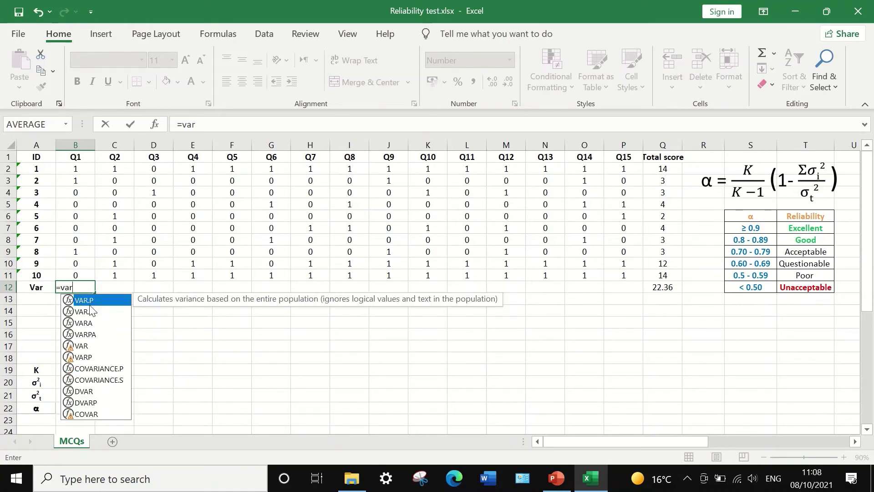
pyautogui.doubleClick(87, 300)
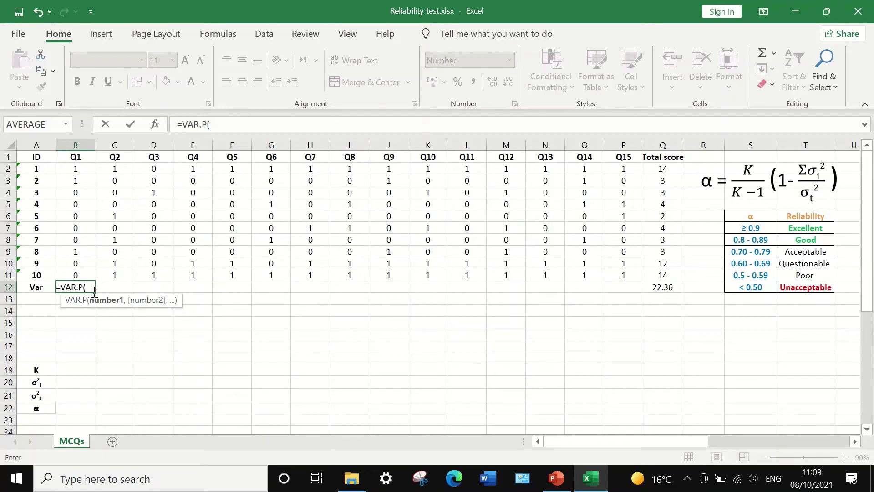
pyautogui.click(91, 286)
pyautogui.moveTo(76, 170); pyautogui.dragTo(86, 274)
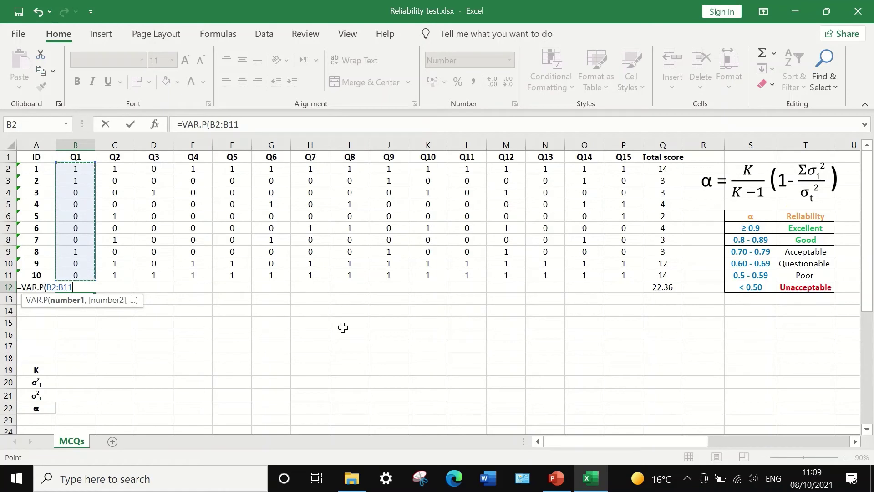
pyautogui.click(240, 123)
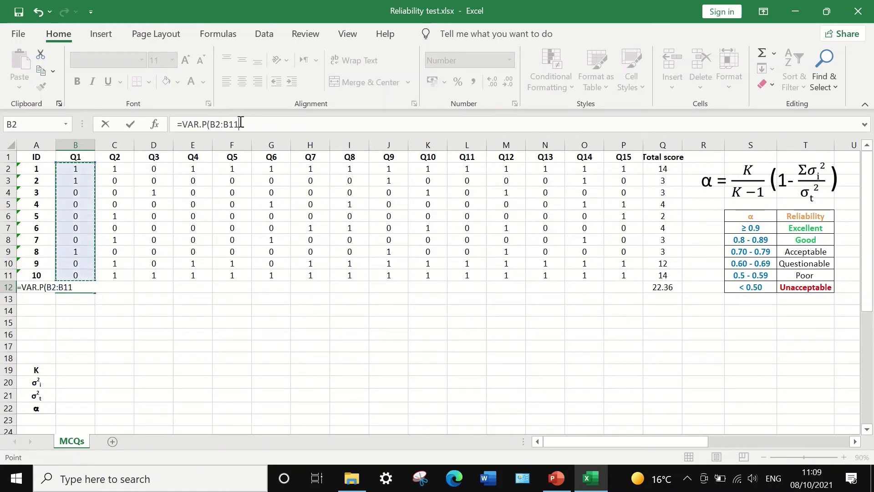
pyautogui.write(')')
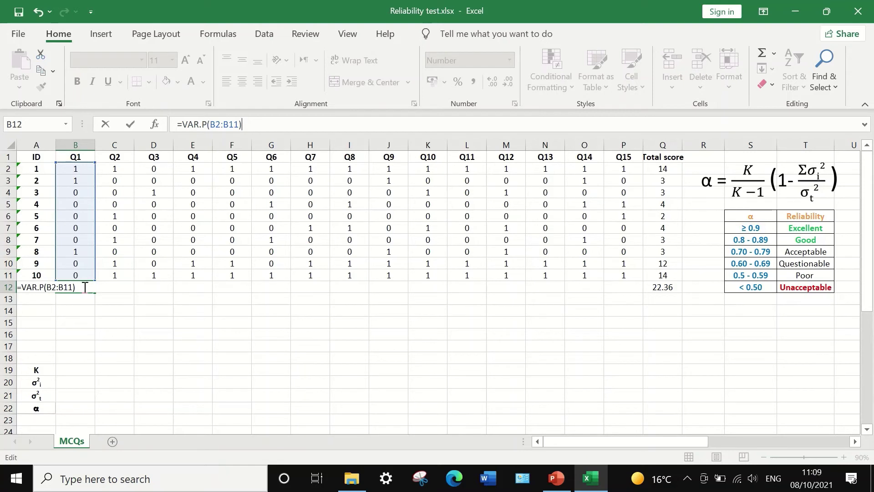
pyautogui.press('Return')
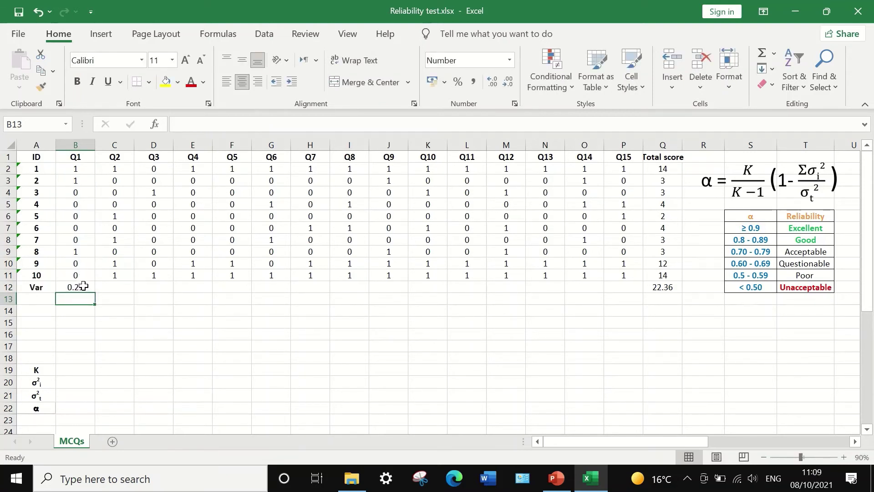
pyautogui.click(84, 286)
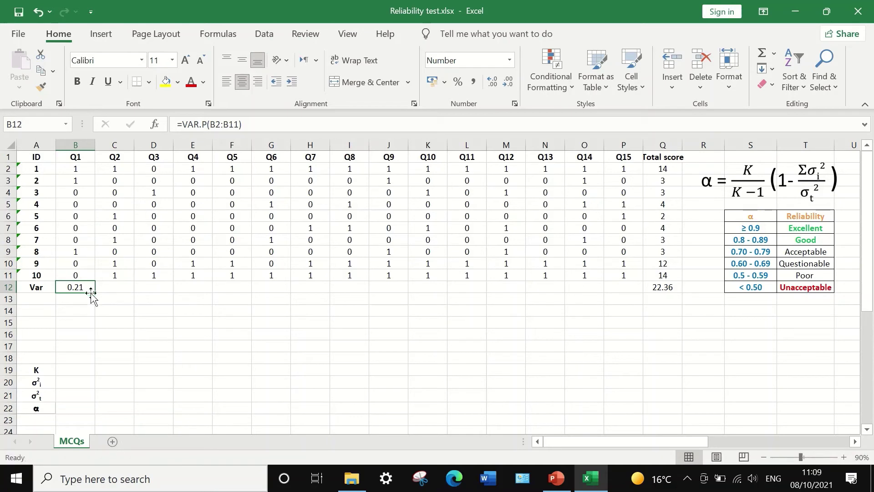
pyautogui.moveTo(95, 293); pyautogui.dragTo(625, 299)
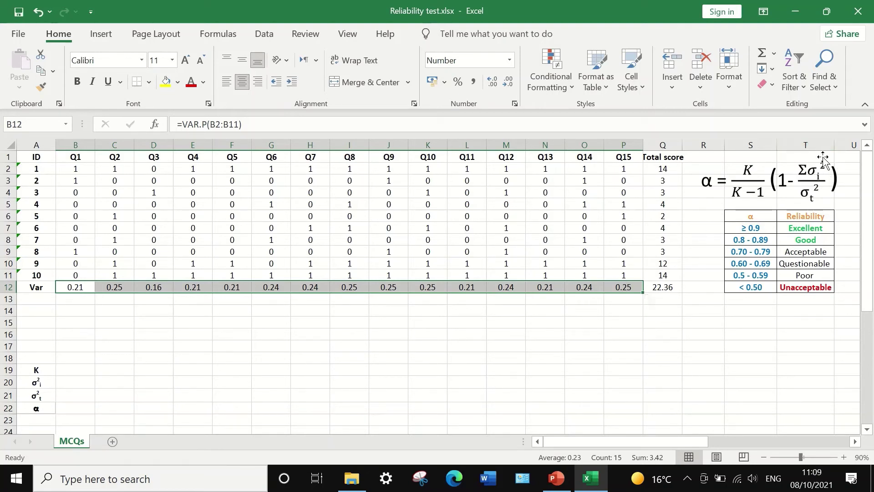
# - Sum the item variances beside the σ²i label in B20 with =SUM(B12:P12)
pyautogui.click(68, 385)
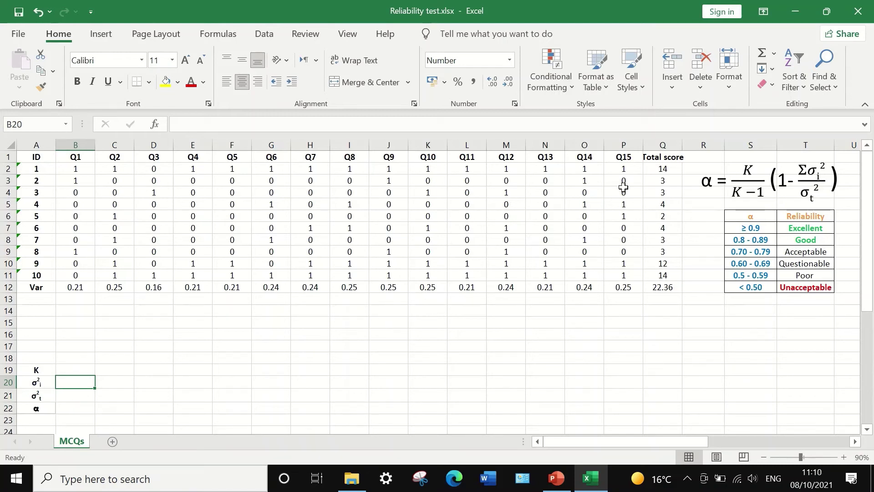
pyautogui.click(773, 53)
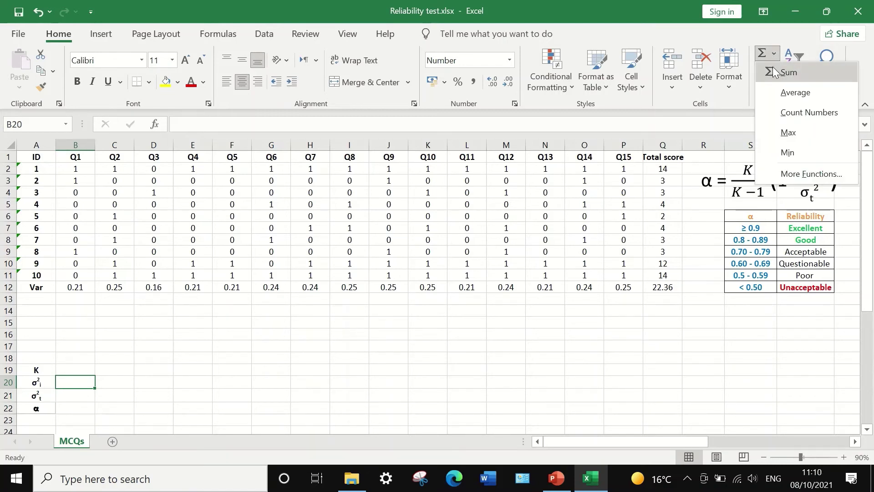
pyautogui.click(772, 71)
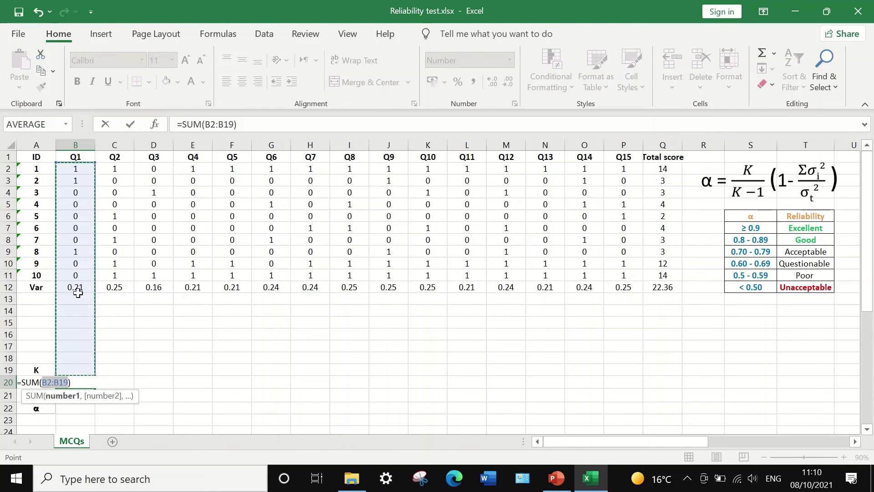
pyautogui.moveTo(76, 287); pyautogui.dragTo(622, 285)
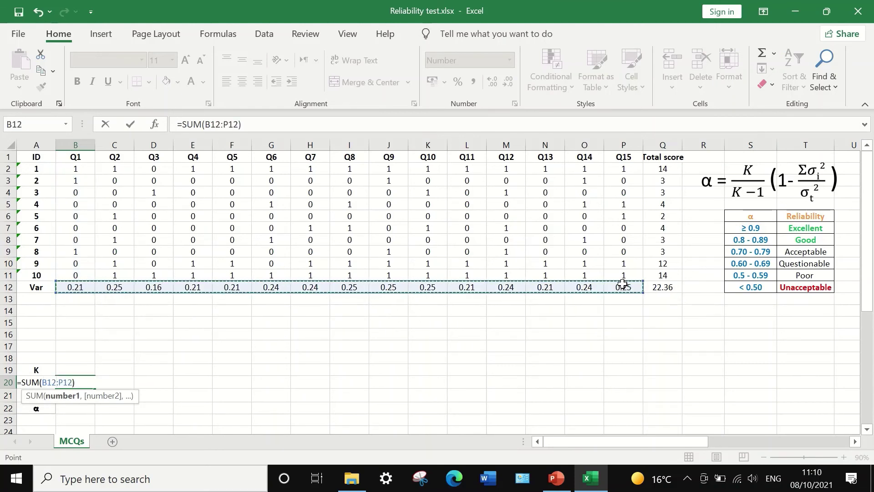
pyautogui.press('Return')
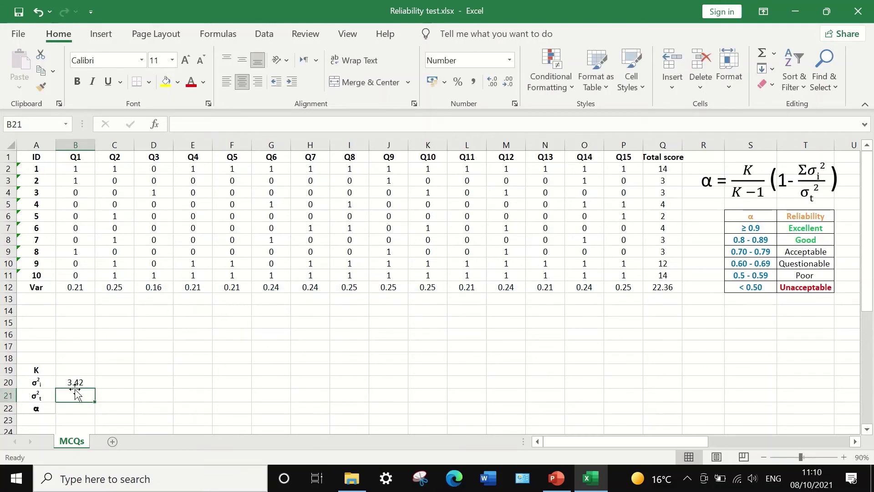
pyautogui.click(86, 384)
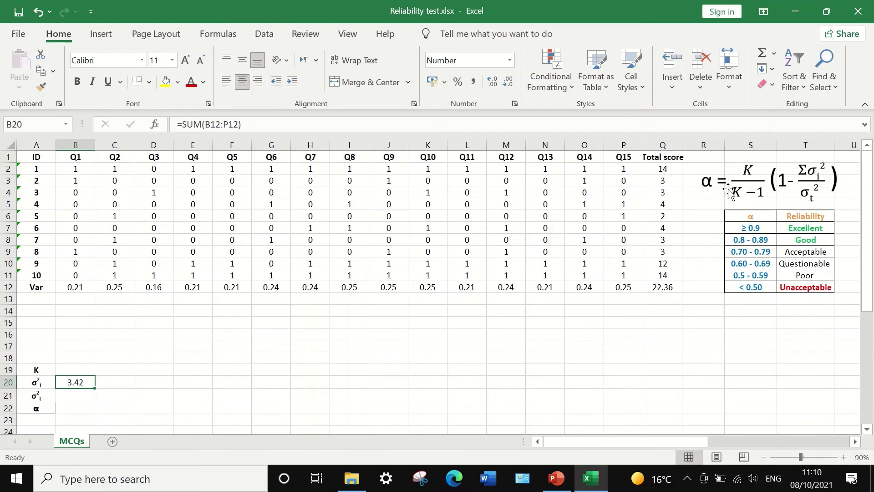
# - Enter 15 as the number of questions K in cell B19
pyautogui.click(73, 370)
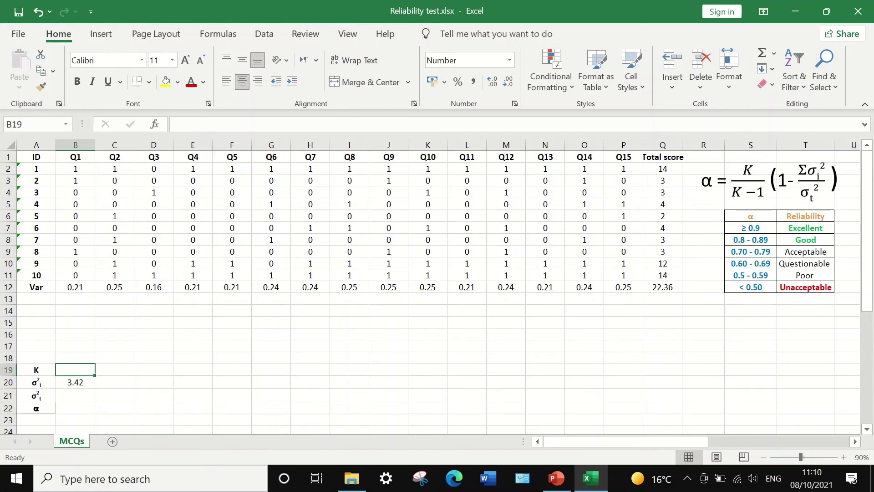
pyautogui.write('1')
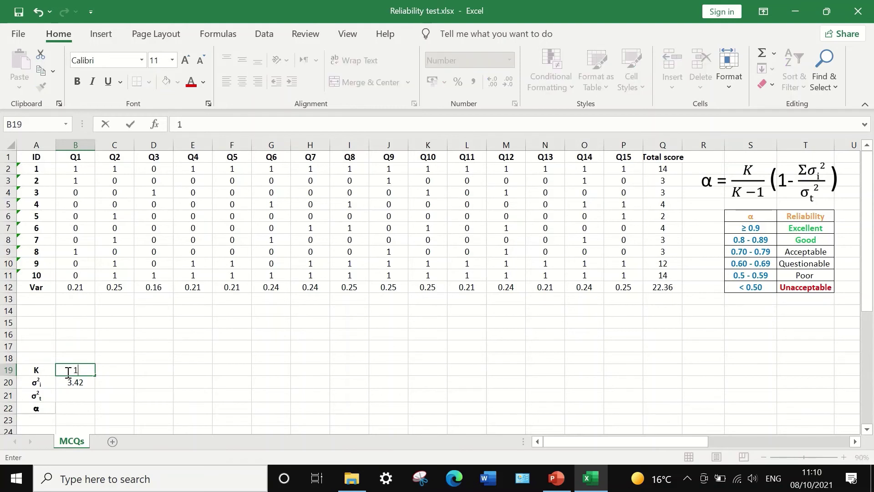
pyautogui.write('5')
pyautogui.click(77, 391)
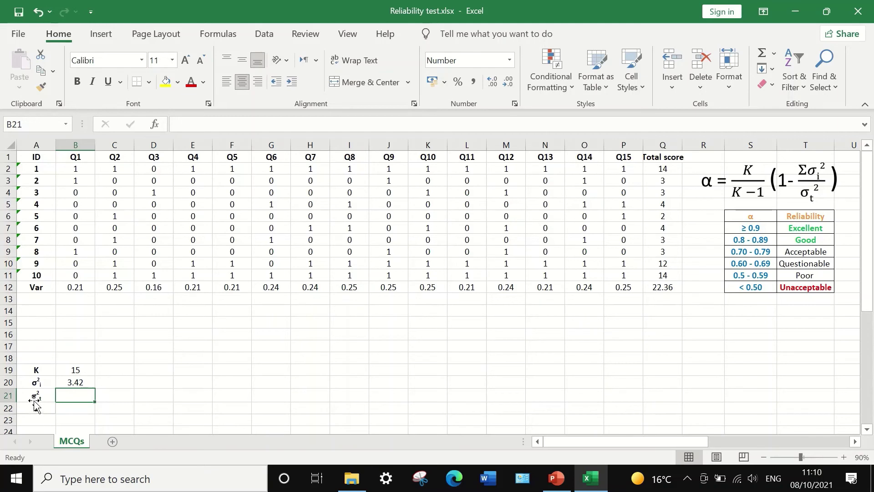
# - Copy the total-score variance from Q12 and paste it as a value beside the σ²t label in B21
pyautogui.click(663, 287)
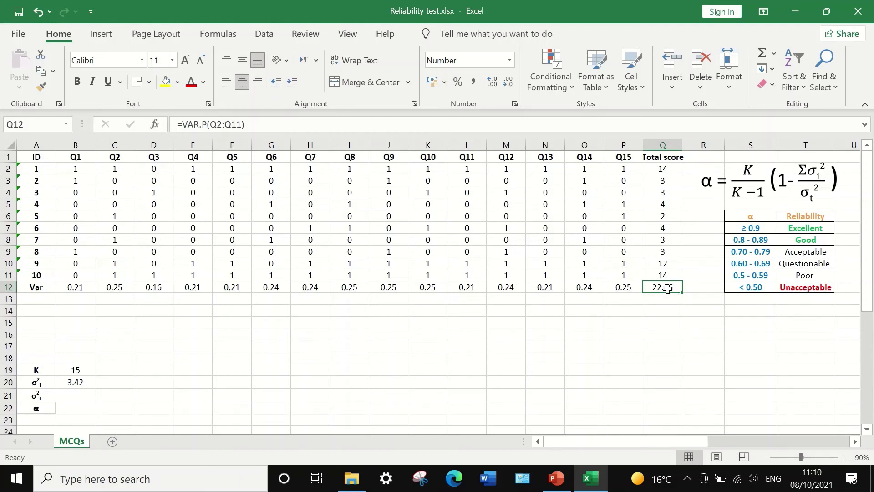
pyautogui.rightClick(669, 288)
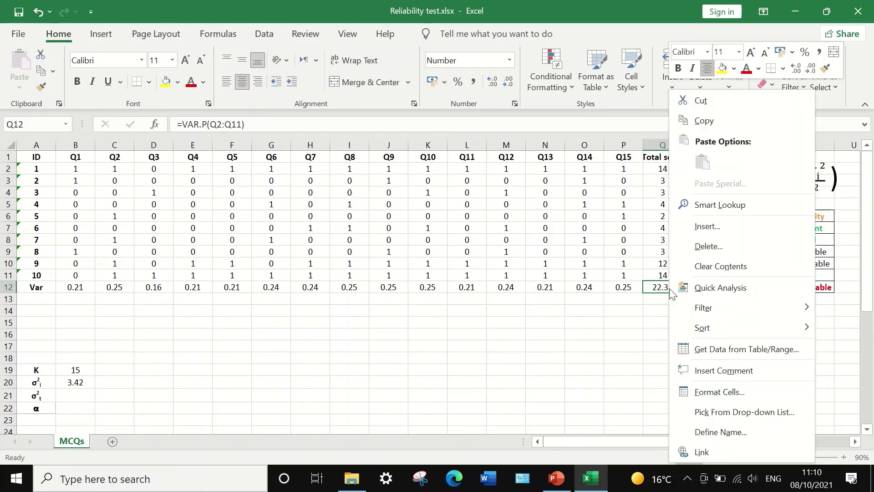
pyautogui.click(699, 120)
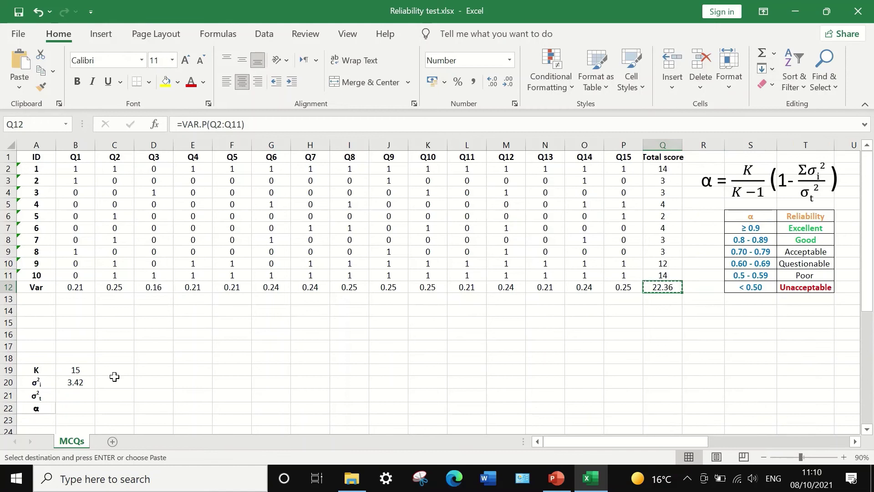
pyautogui.click(73, 395)
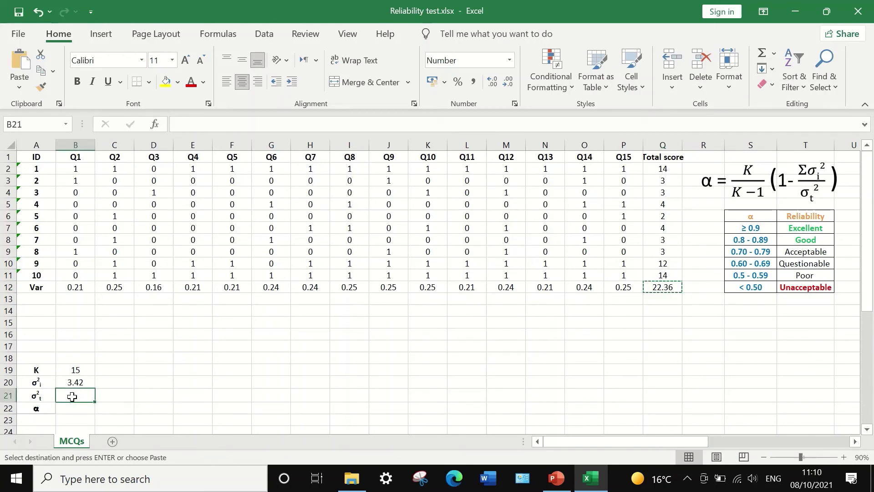
pyautogui.rightClick(73, 395)
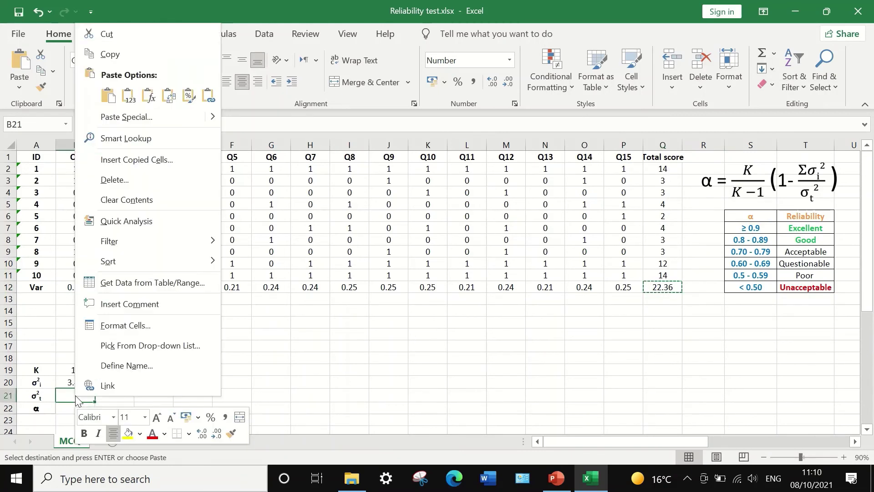
pyautogui.click(129, 96)
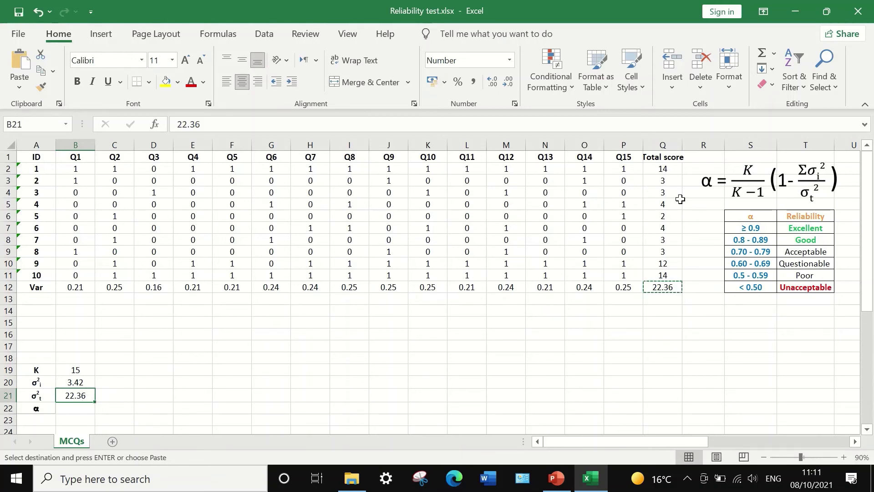
# - Calculate Cronbach's alpha beside the α label in B22 with =(15/14)*(1-B20/B21)
pyautogui.click(71, 407)
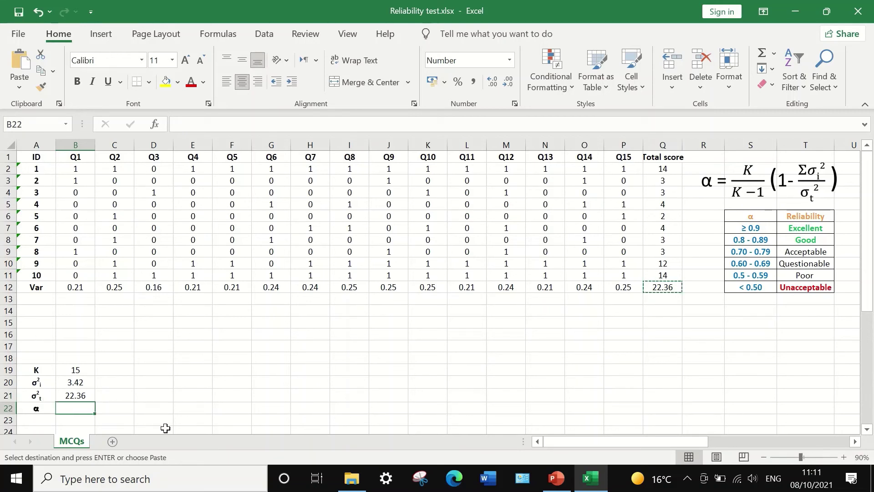
pyautogui.write('=')
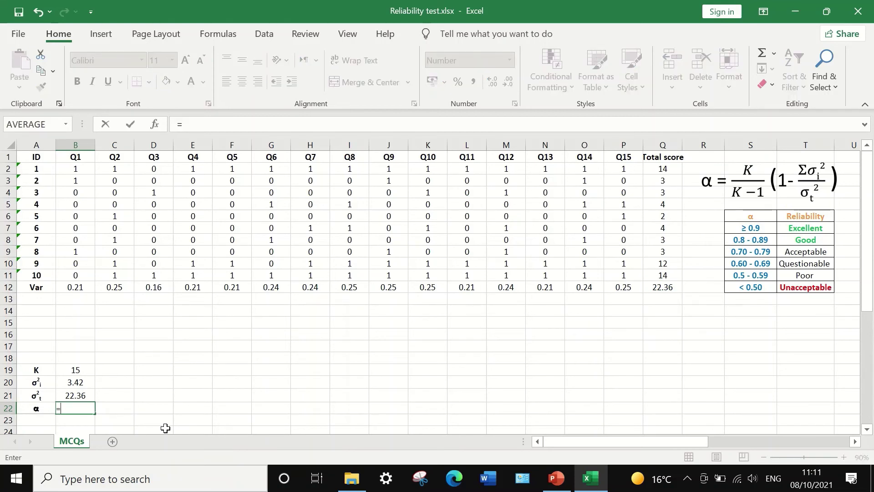
pyautogui.write('()*(')
pyautogui.click(72, 412)
pyautogui.write('15')
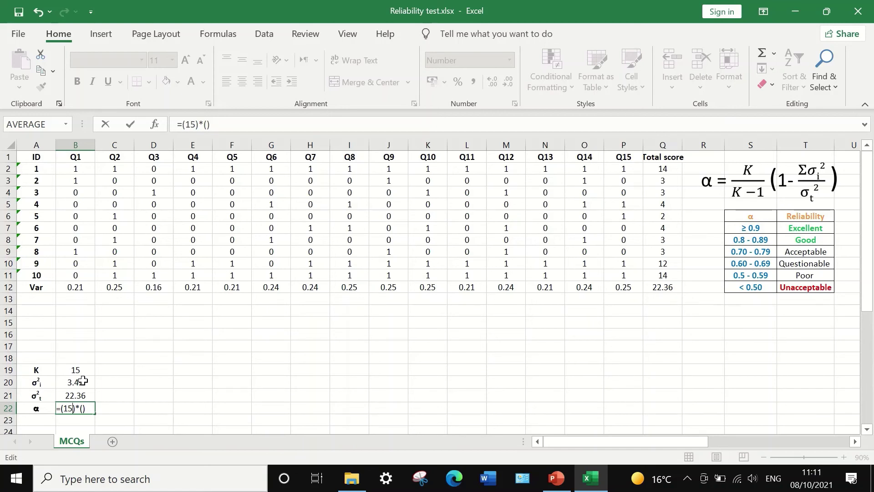
pyautogui.write('/14')
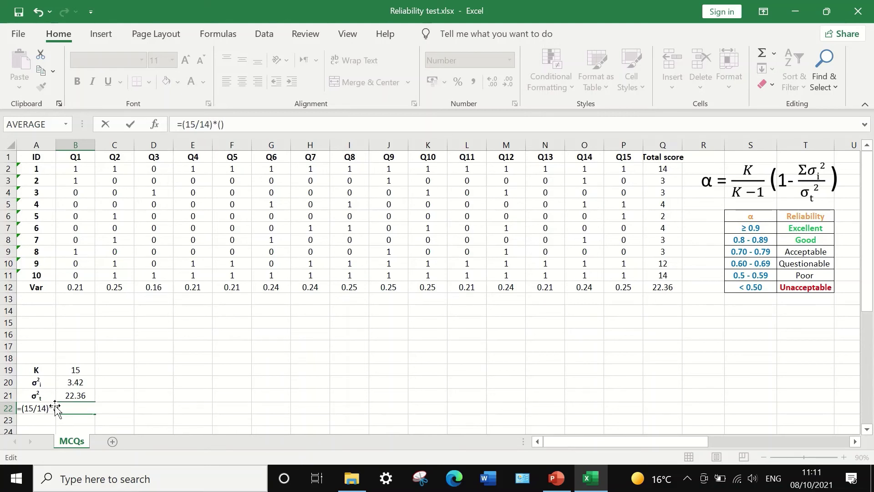
pyautogui.click(223, 125)
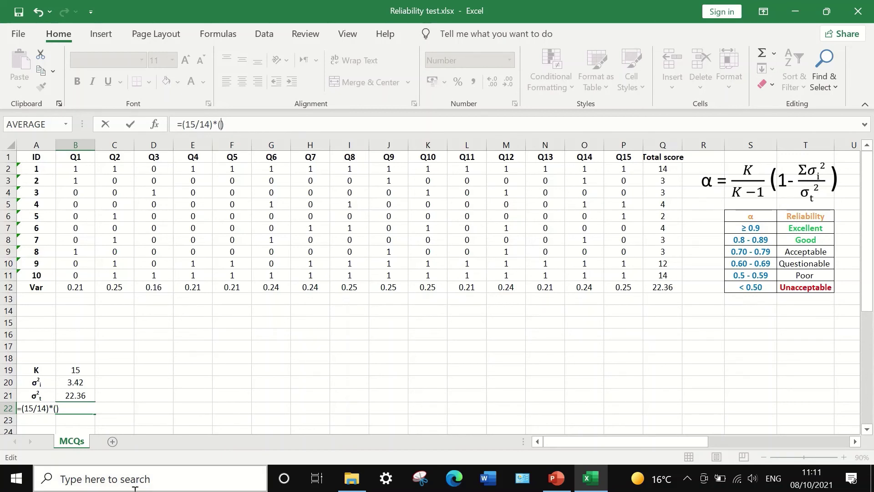
pyautogui.write('1-')
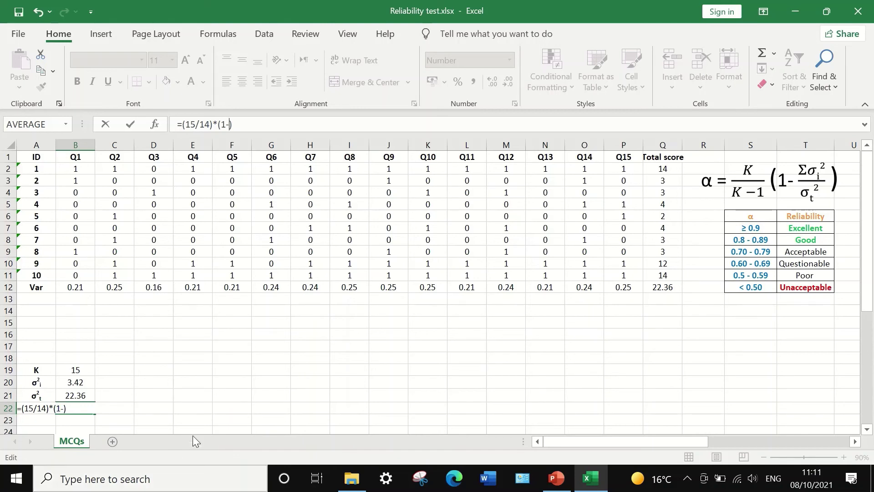
pyautogui.click(76, 381)
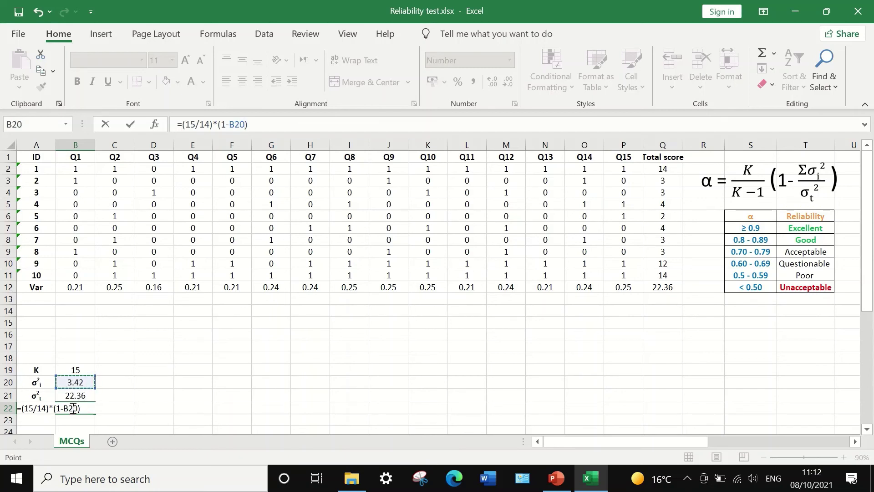
pyautogui.write('/')
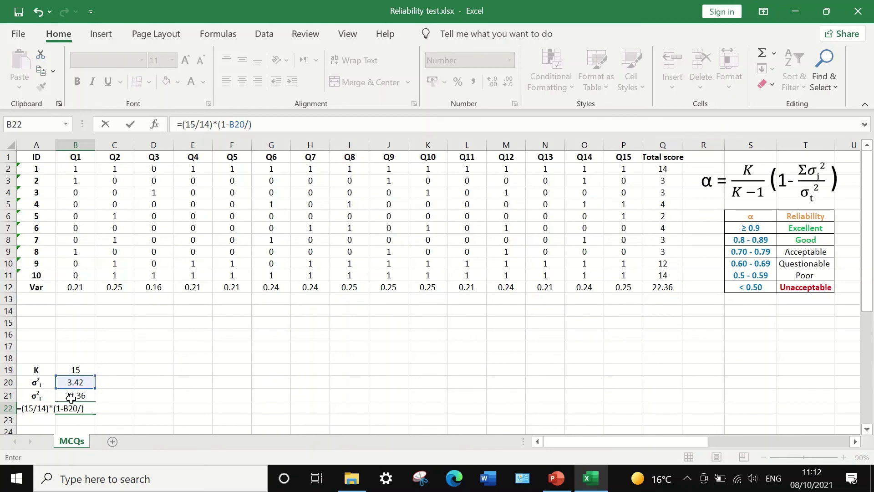
pyautogui.click(71, 398)
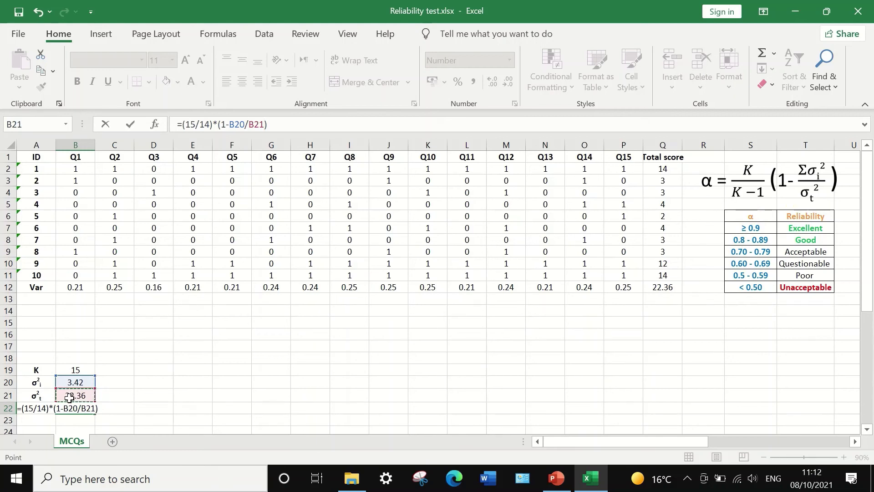
pyautogui.press('Return')
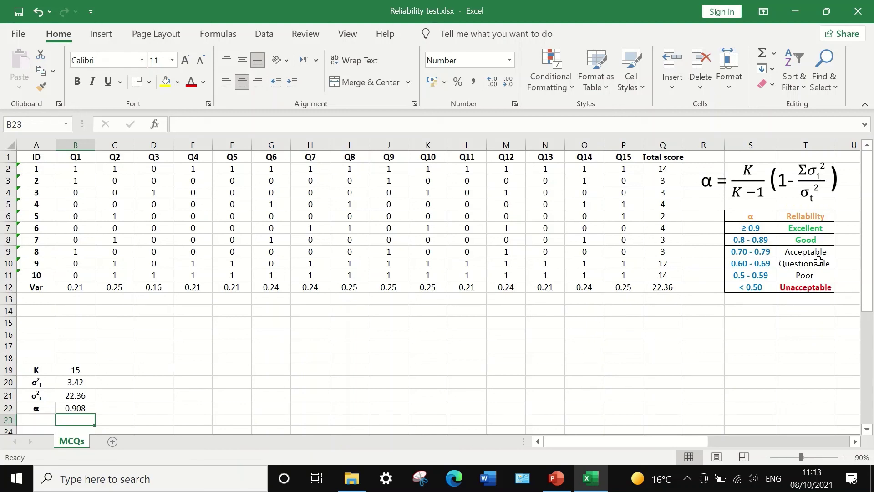
pyautogui.click(742, 268)
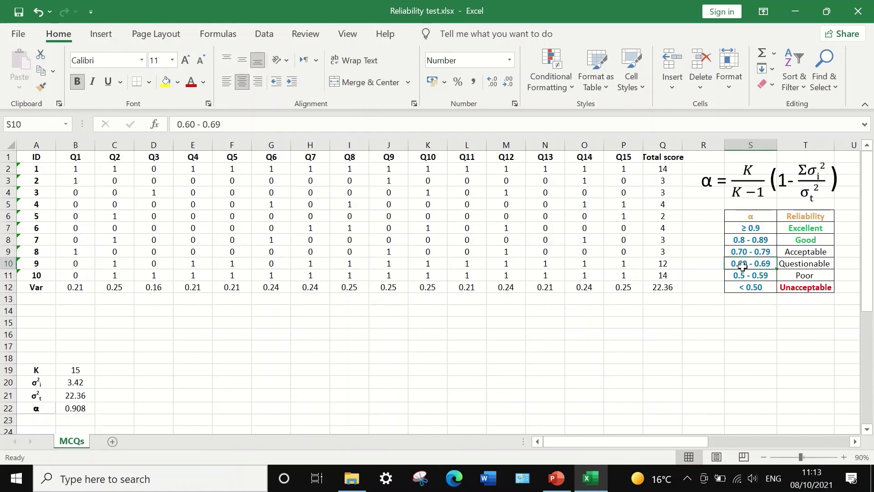